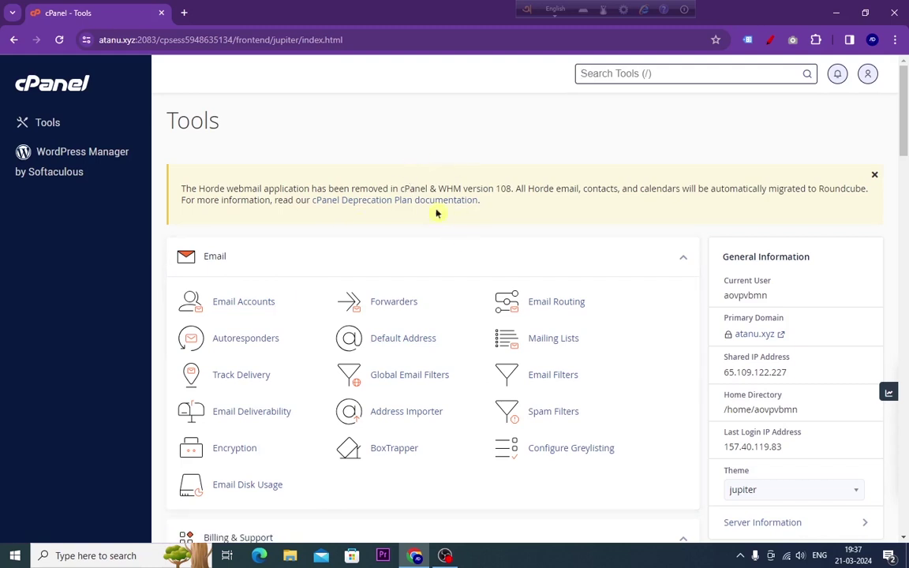
- Load the cPanel login page at atanu.xyz/cpanel in a new browser tab
click(184, 12)
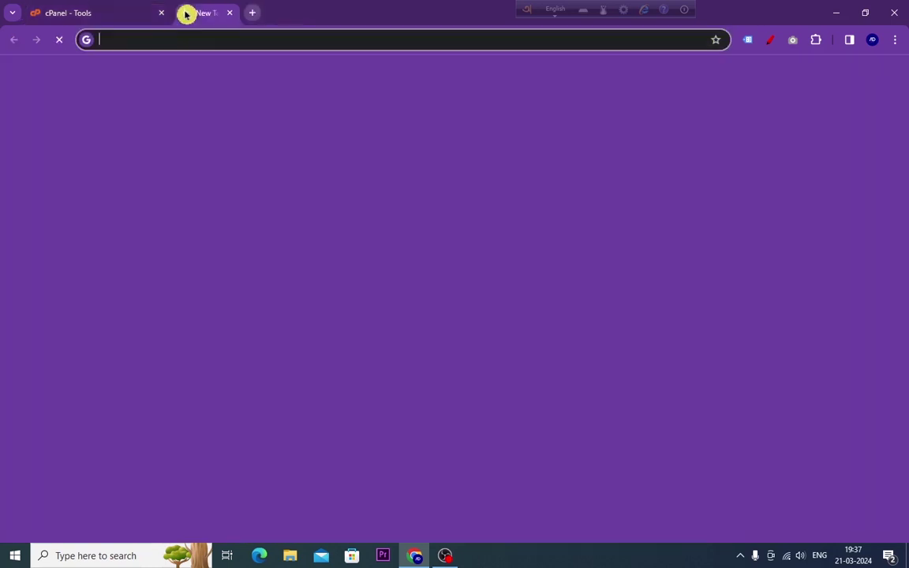
click(191, 41)
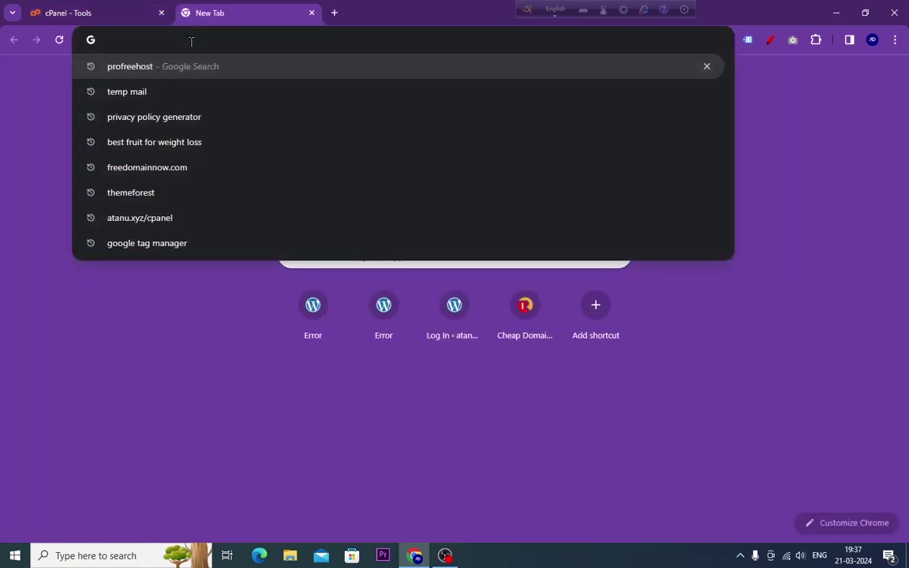
text(a)
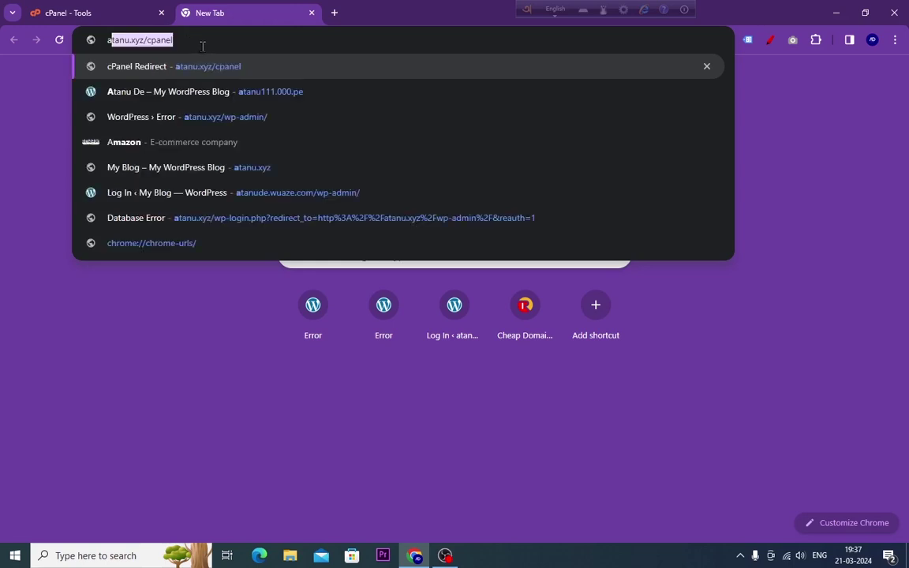
key(Return)
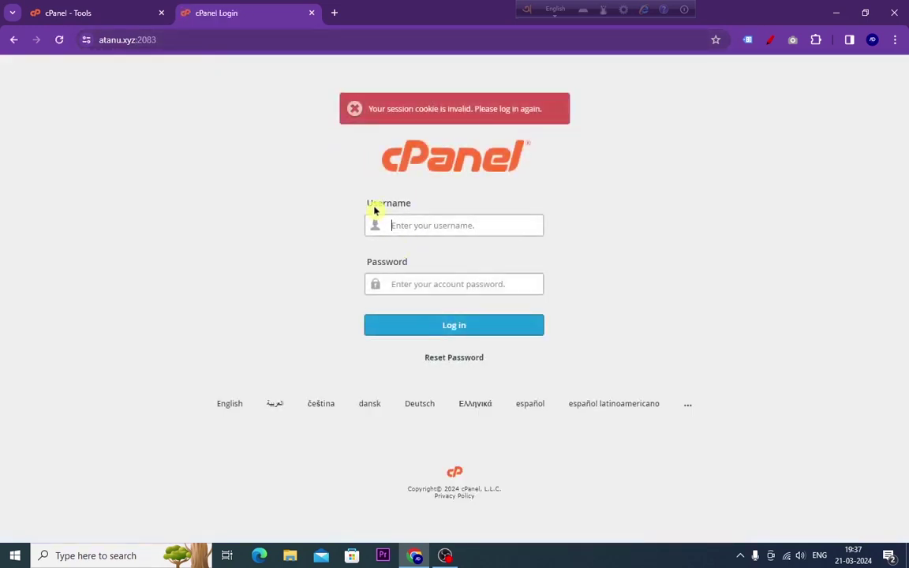
- Log in to cPanel with the saved account username and a pasted password
click(416, 225)
click(463, 254)
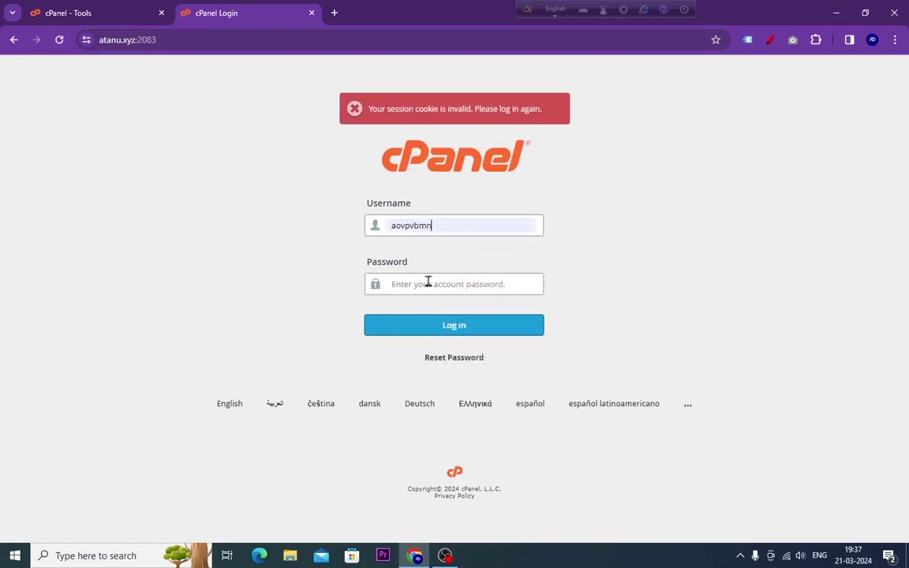
right_click(428, 282)
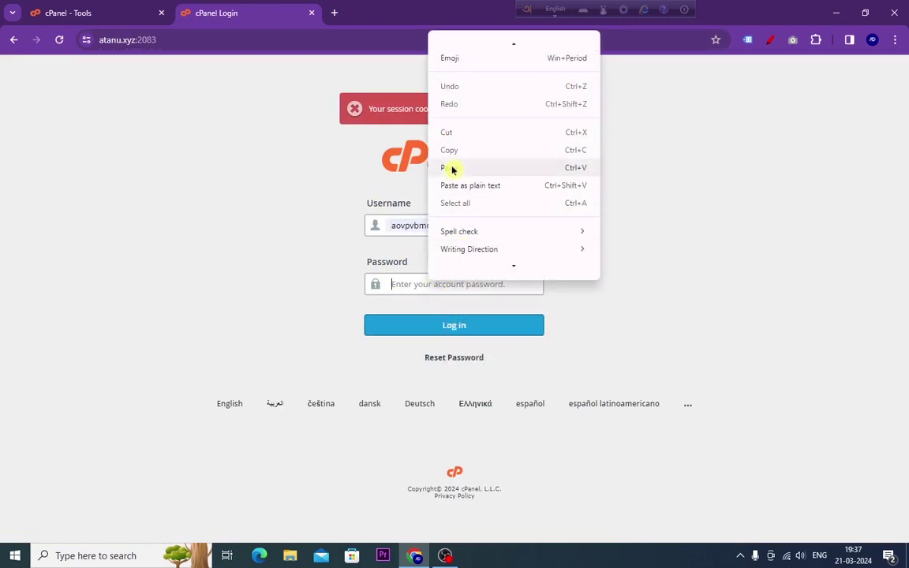
click(452, 168)
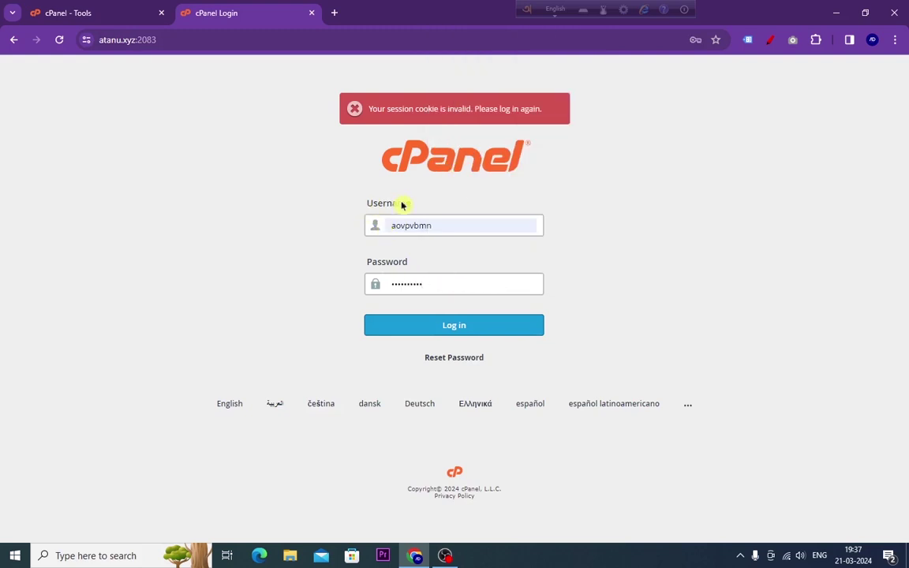
click(443, 330)
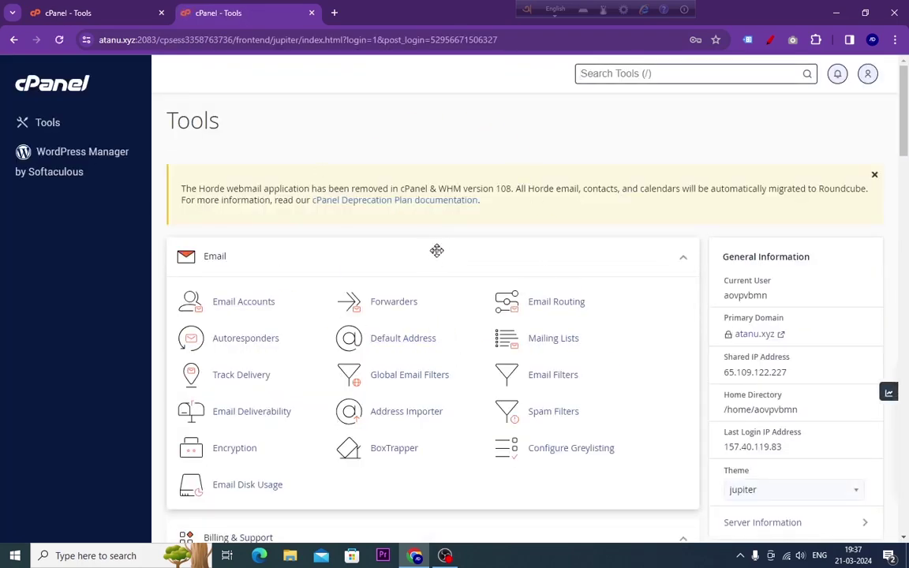
- Scroll the Tools dashboard down to the Domains section and open Domains
scroll(431, 233, down, 3)
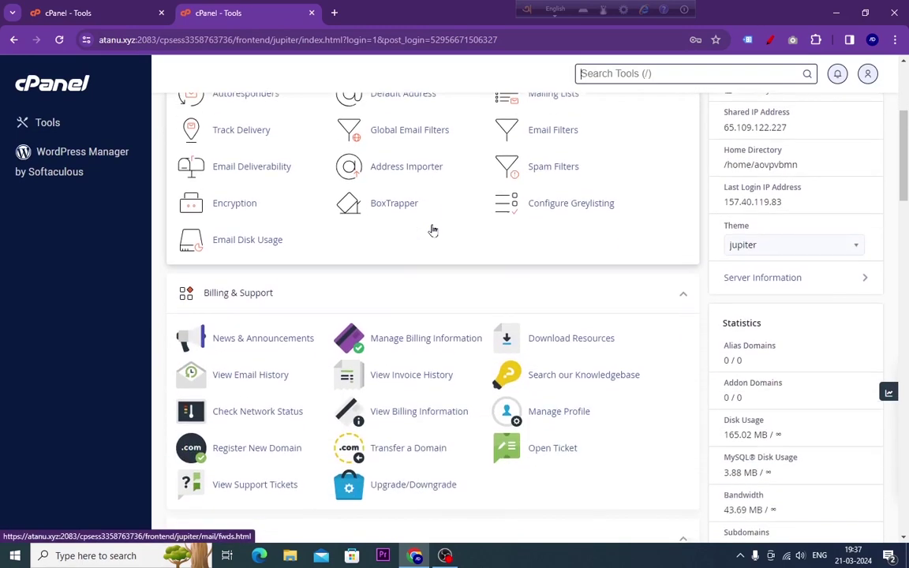
scroll(433, 228, up, 3)
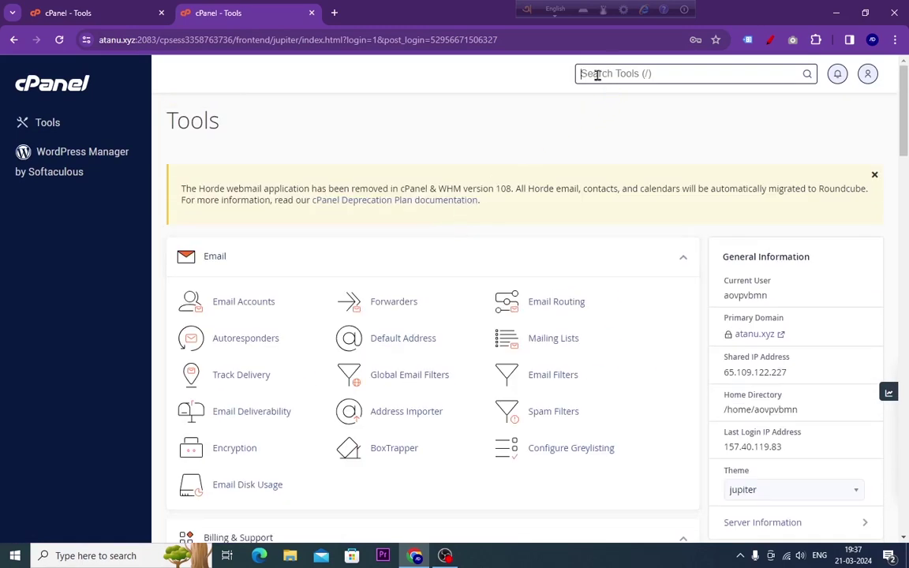
click(634, 75)
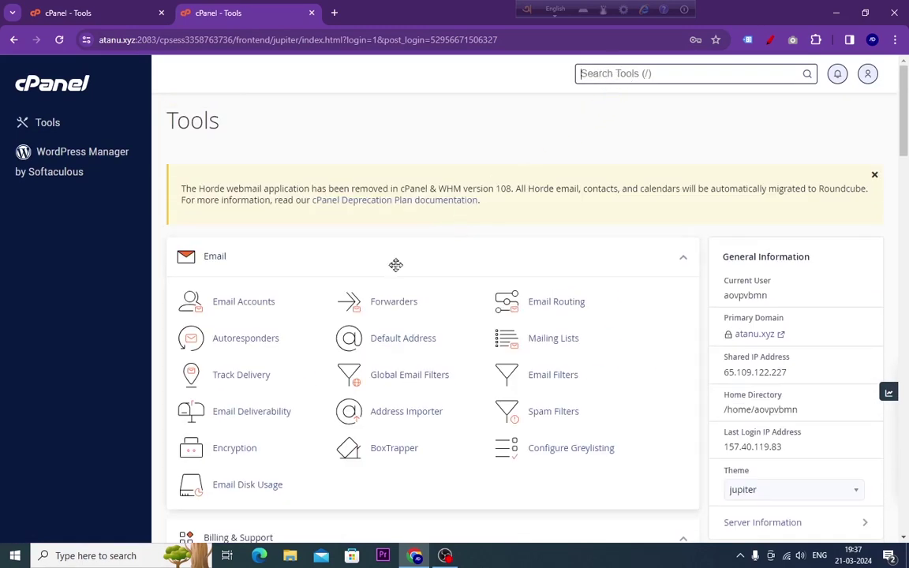
scroll(419, 239, down, 5)
scroll(400, 218, down, 6)
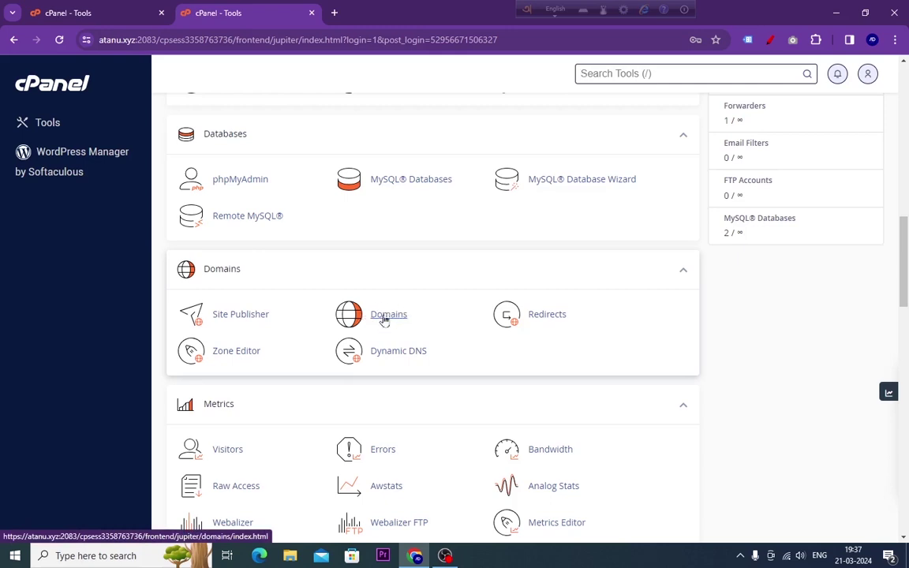
click(384, 318)
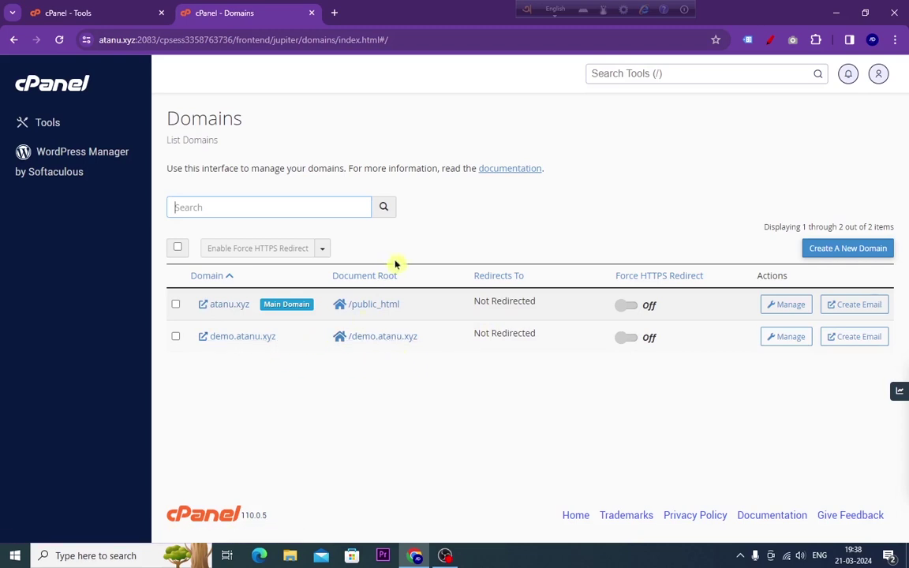
- Add the domain blog.atanu.xyz, keeping its auto-filled document root /blog.atanu.xyz
click(842, 251)
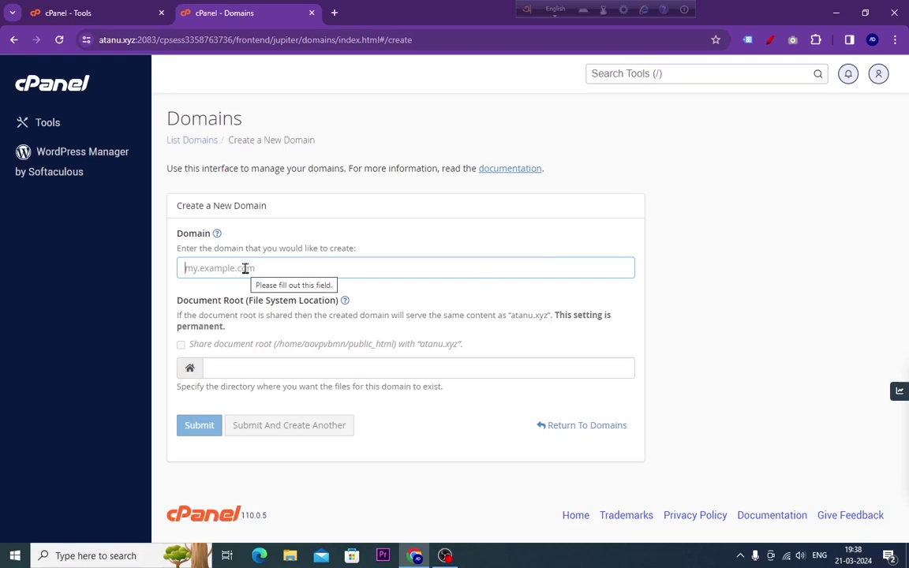
text(bl)
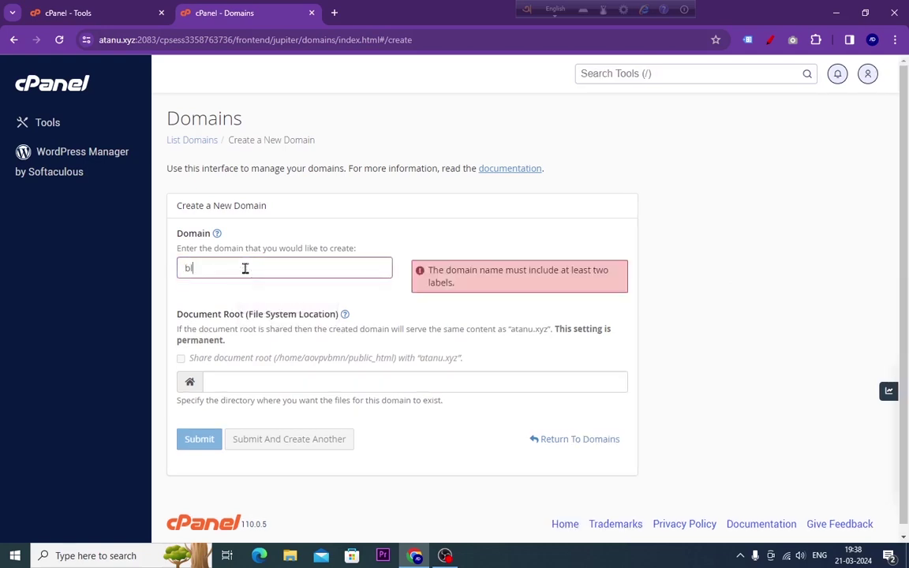
text(og.atanu.xyz)
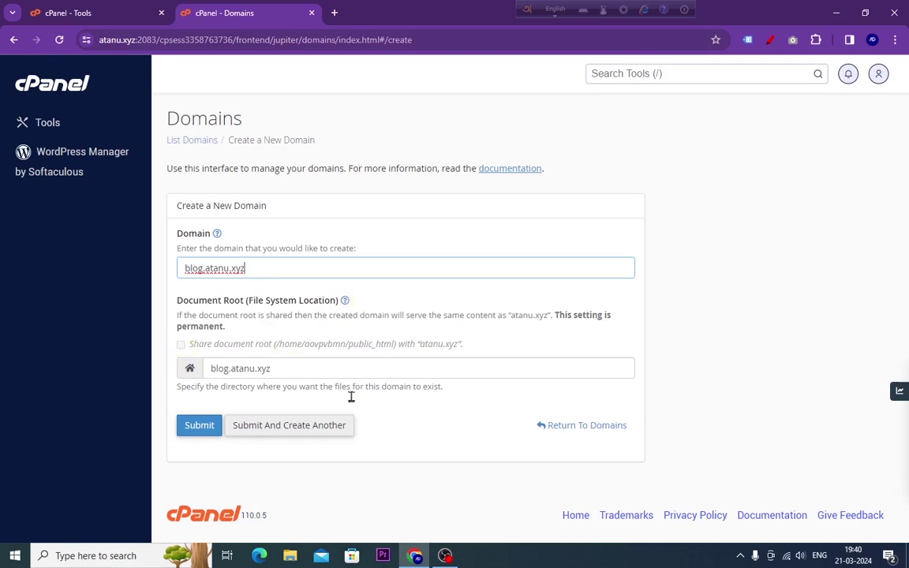
click(198, 428)
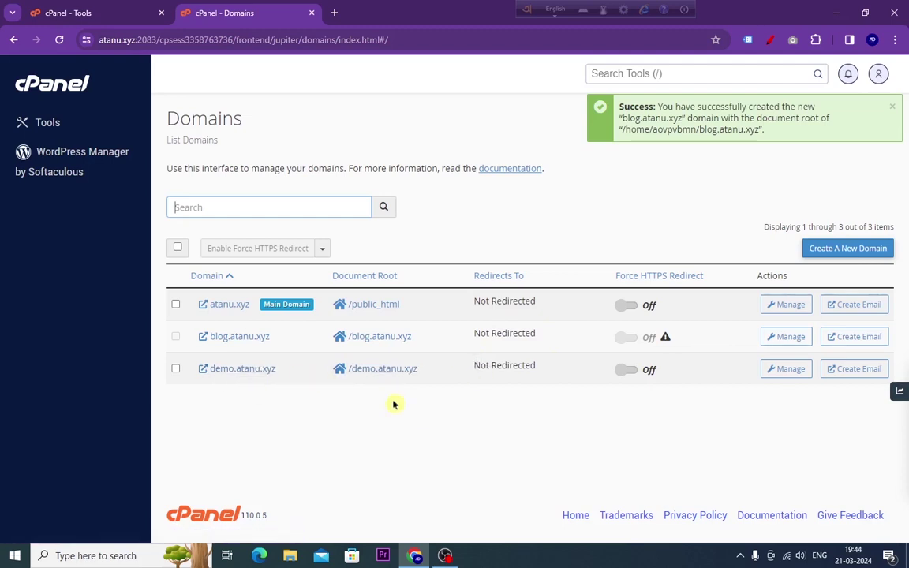
- Remove the demo.atanu.xyz domain and return to the cPanel Tools home page
click(789, 371)
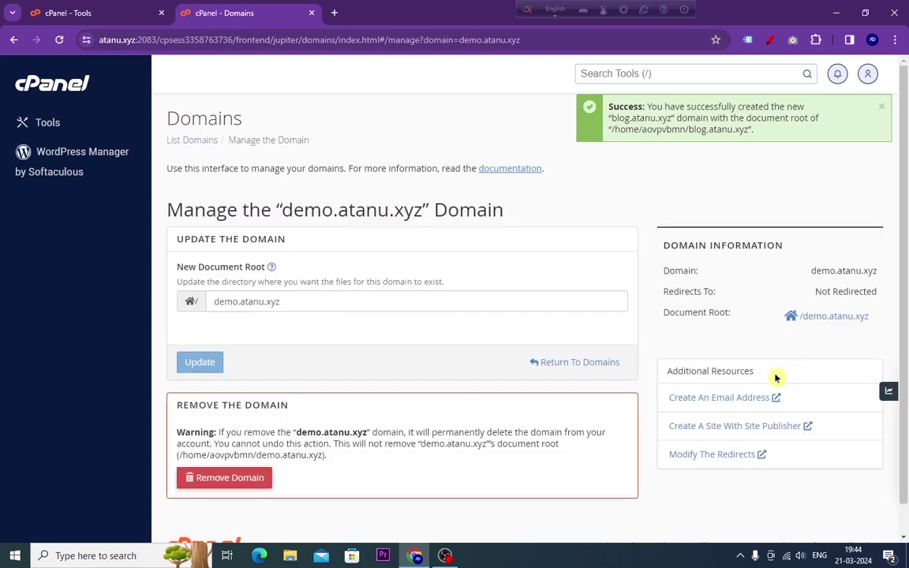
scroll(446, 325, down, 1)
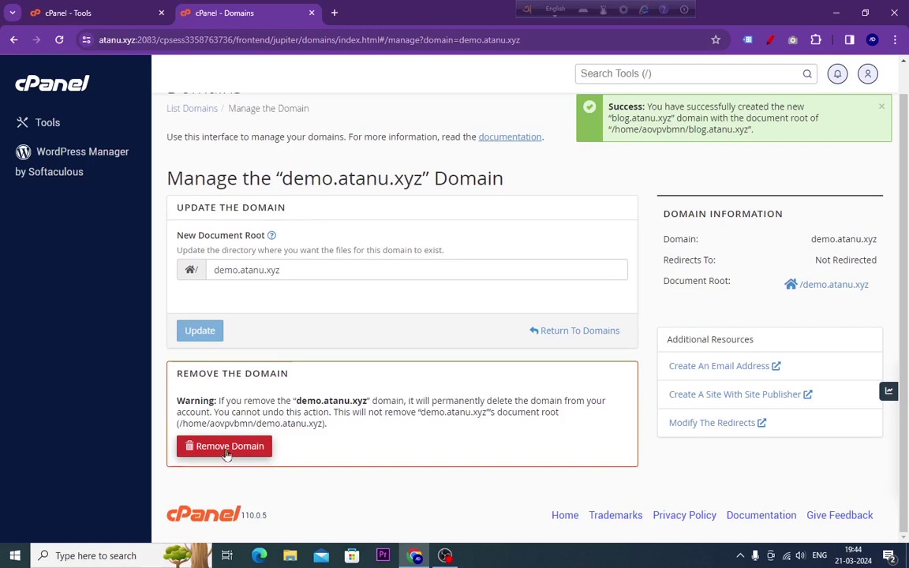
click(227, 446)
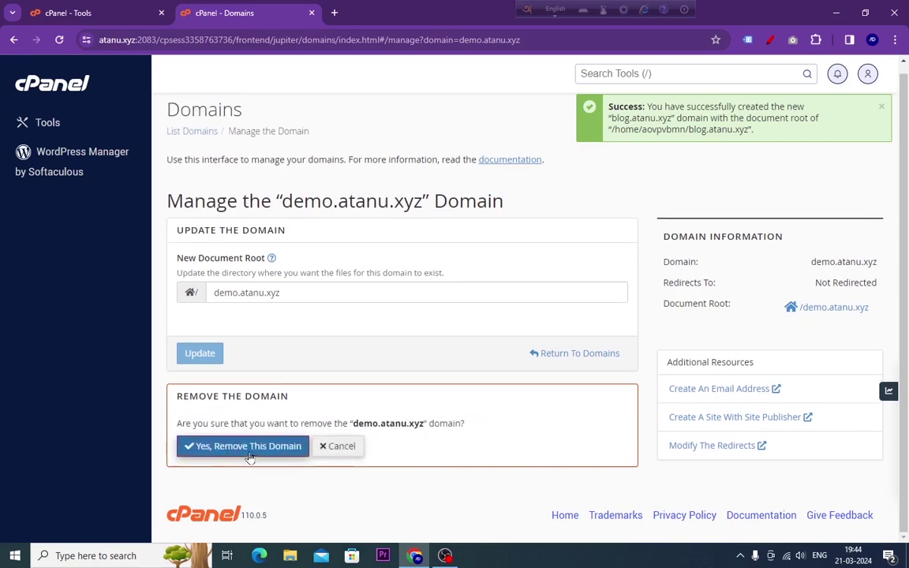
click(223, 445)
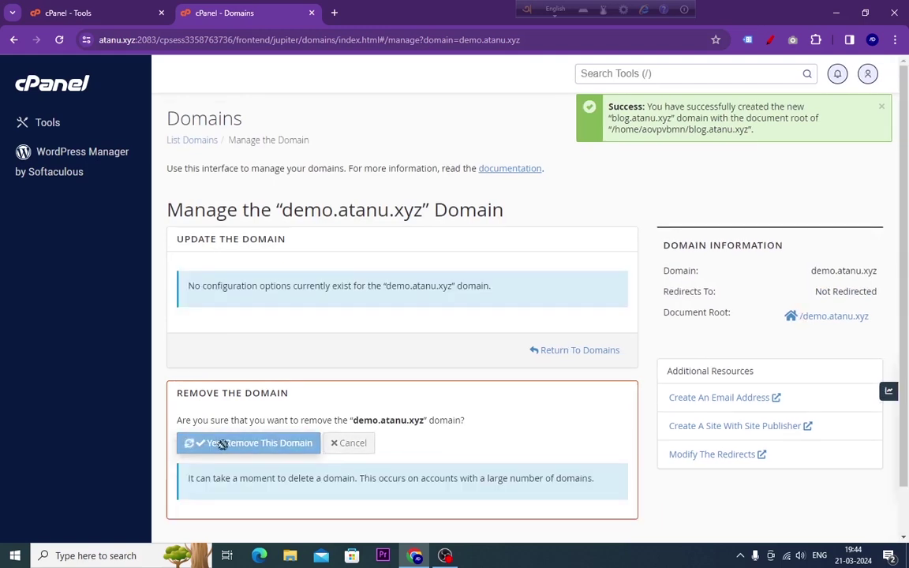
click(49, 88)
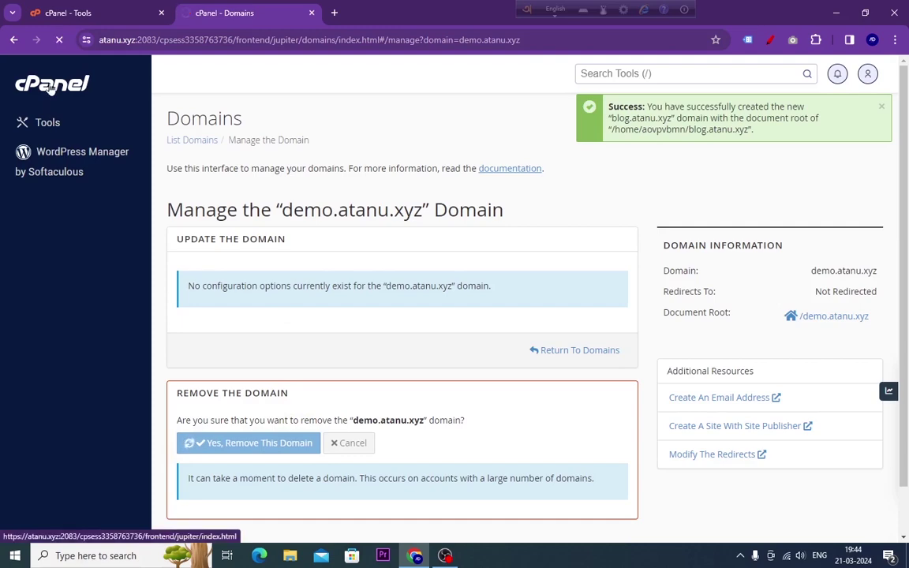
scroll(379, 344, down, 4)
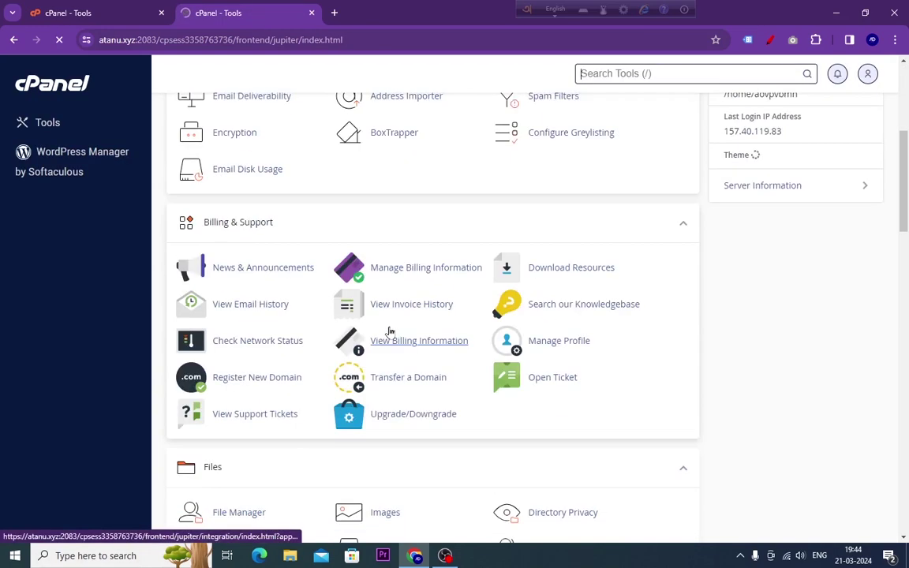
scroll(389, 331, down, 6)
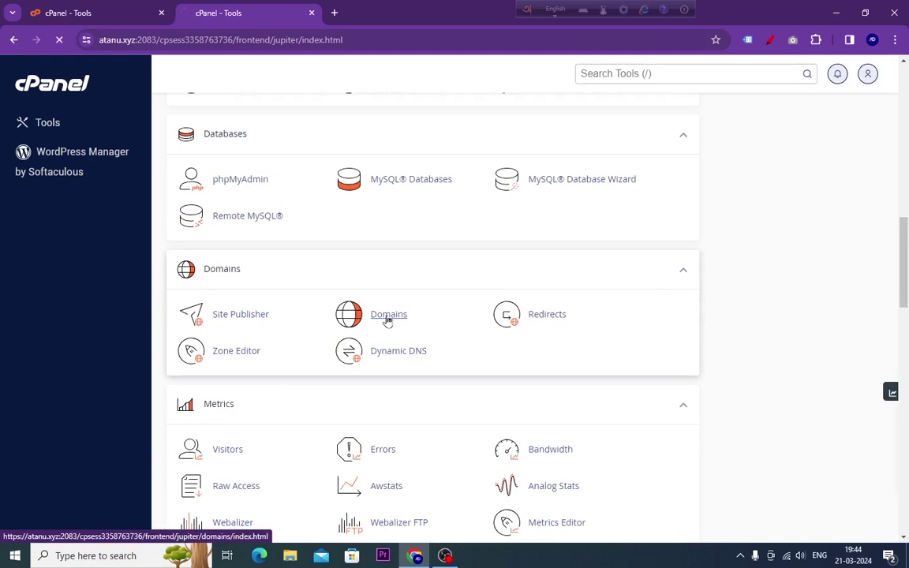
click(387, 316)
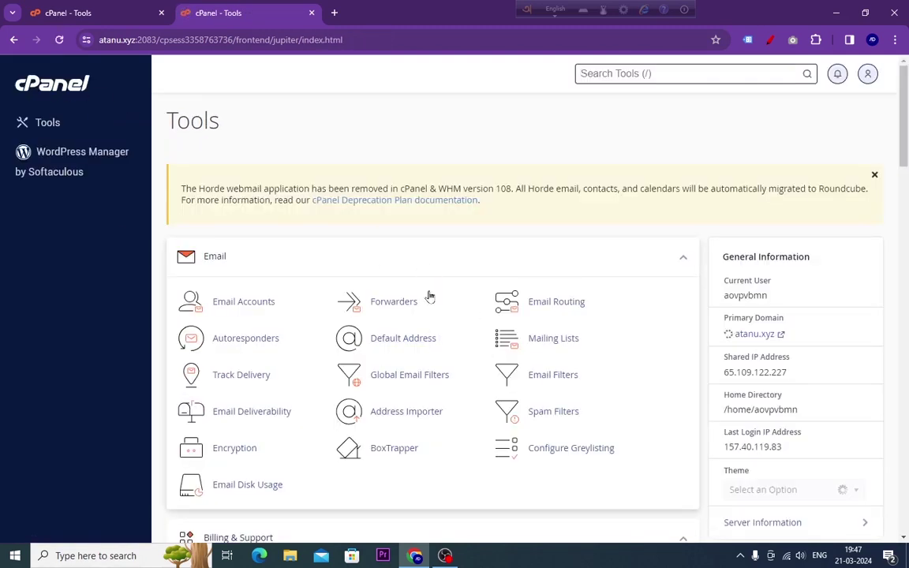
- Open Softaculous Apps Installer from the Software section and start a WordPress install
scroll(427, 261, down, 4)
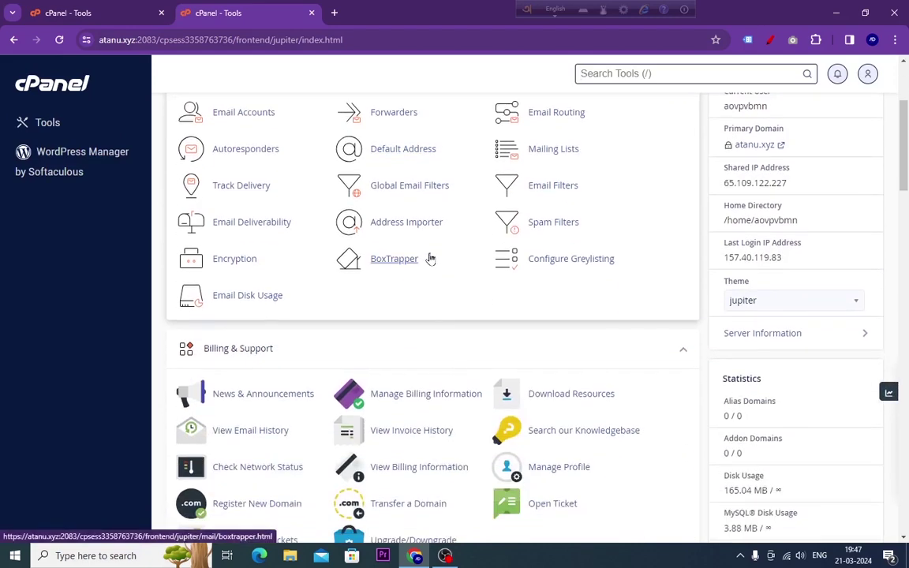
scroll(430, 258, down, 5)
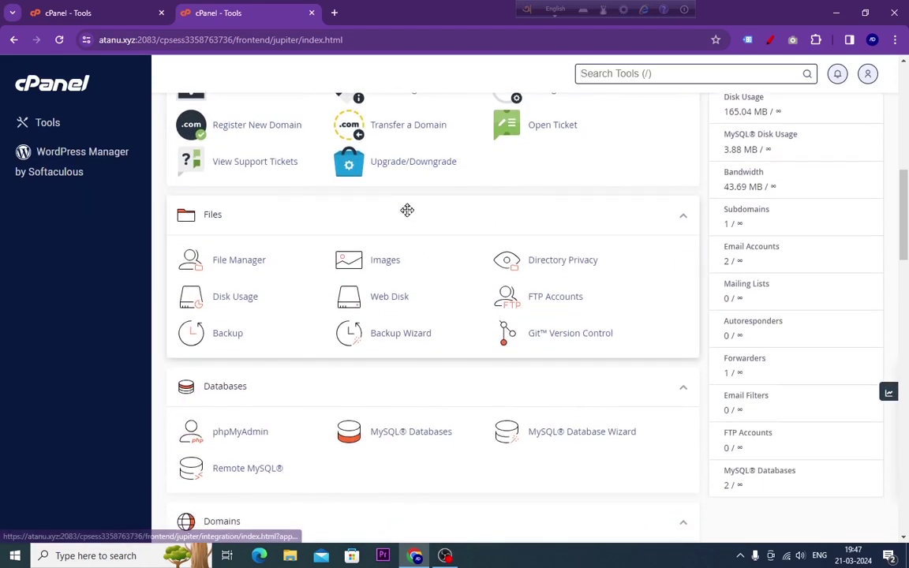
scroll(400, 231, down, 5)
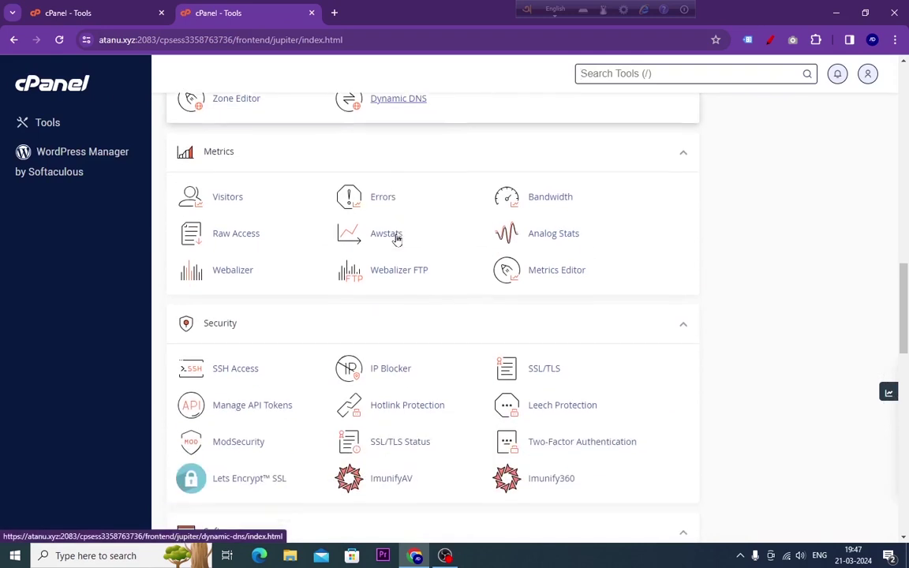
scroll(397, 239, down, 2)
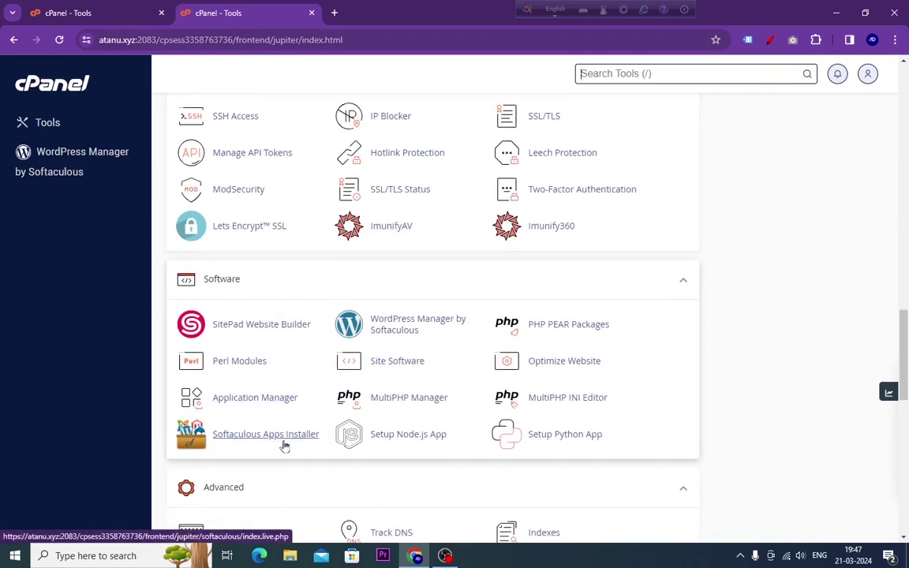
click(250, 443)
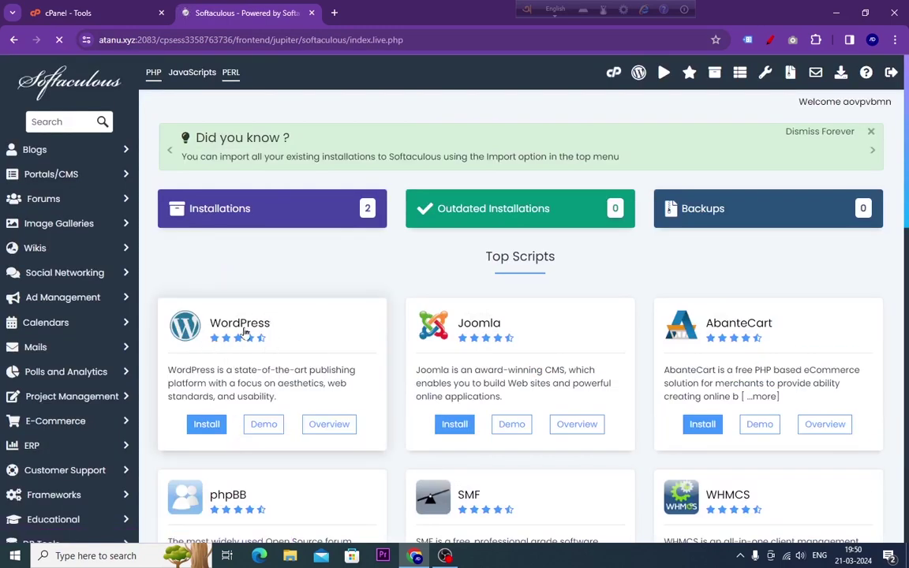
scroll(267, 317, down, 2)
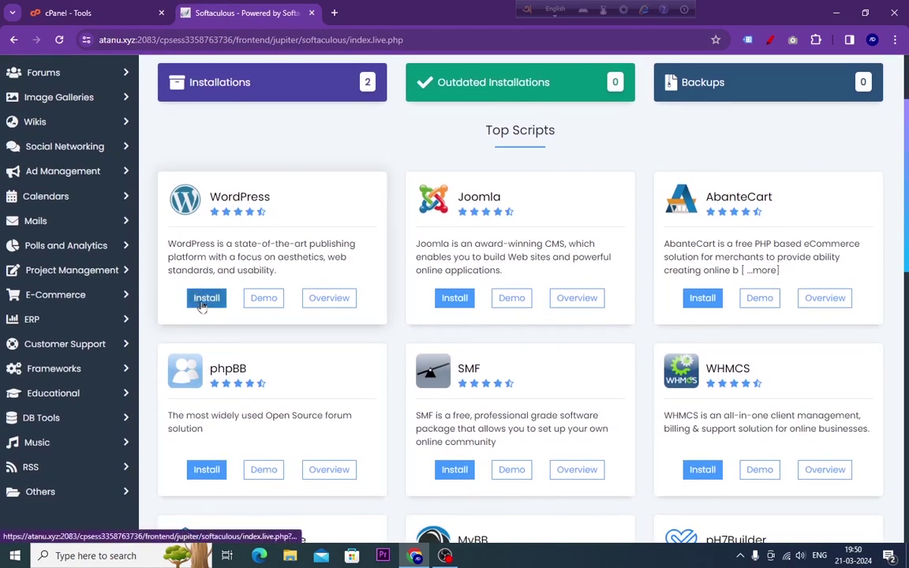
click(202, 304)
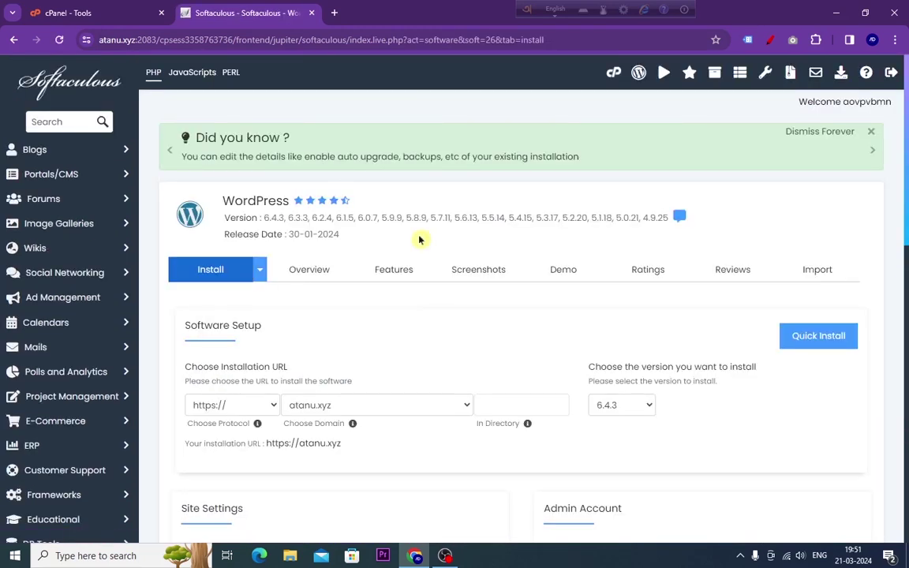
scroll(420, 240, down, 4)
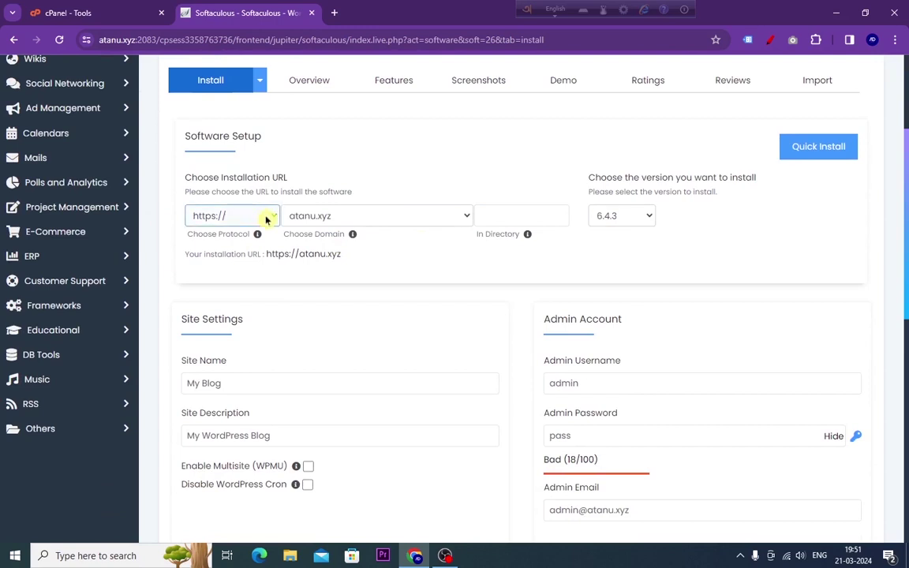
click(244, 216)
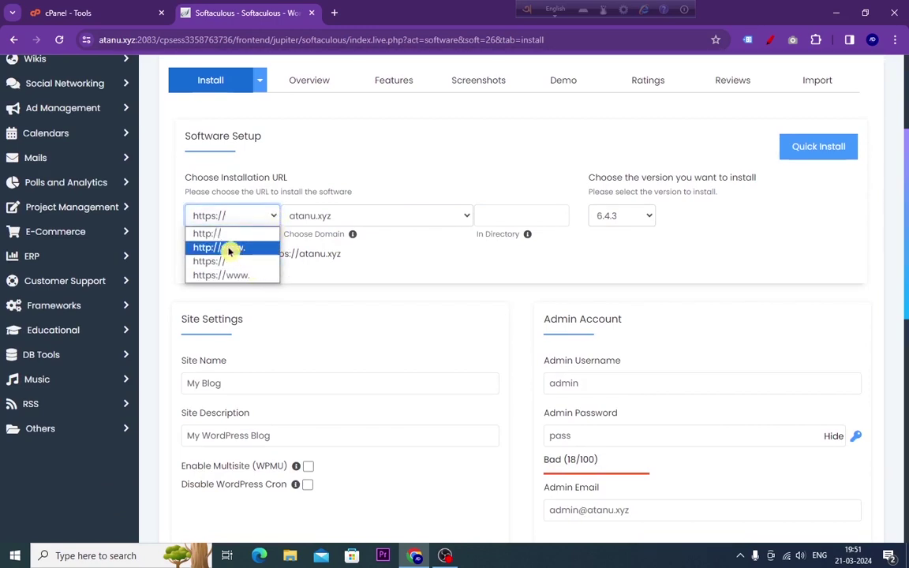
click(226, 234)
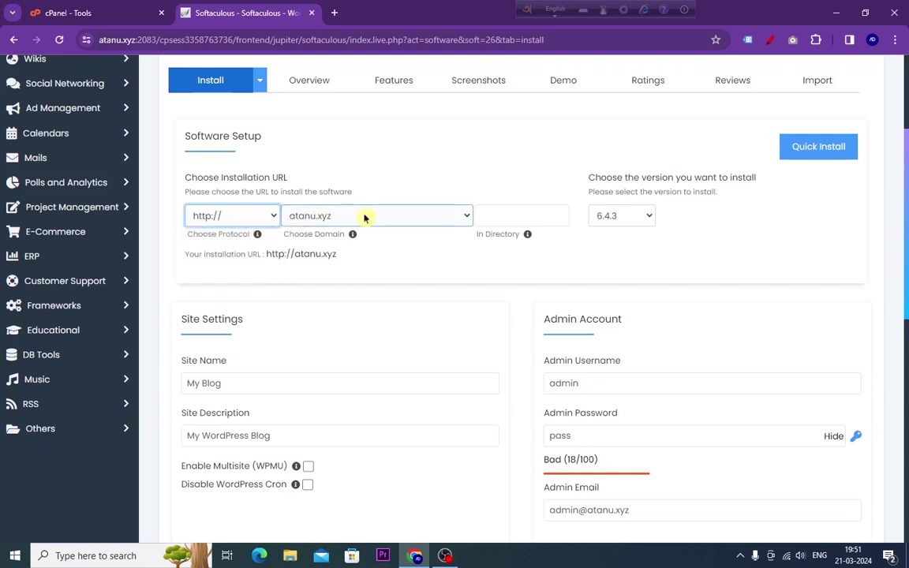
click(464, 219)
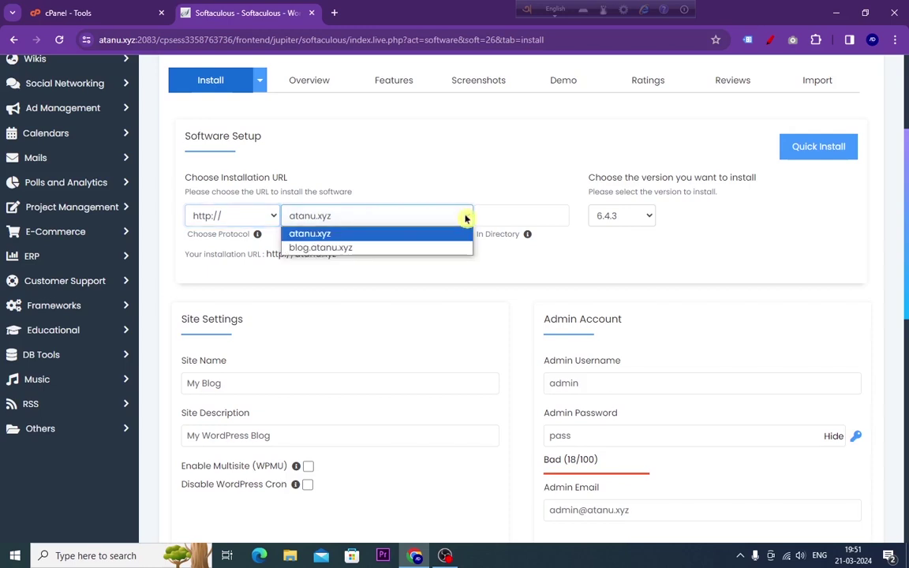
click(368, 250)
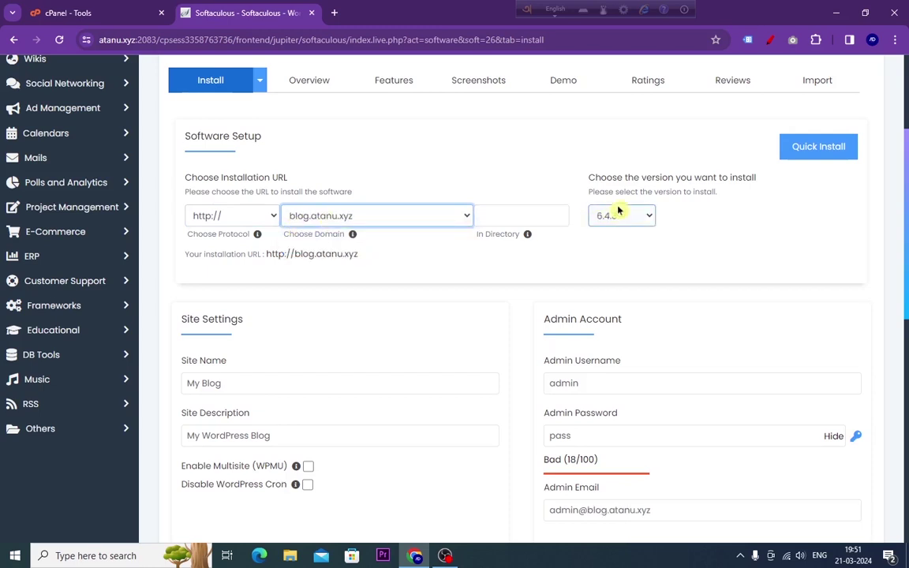
- Select the default Site Name 'My Blog' and Site Description 'My WordPress Blog'
scroll(453, 311, down, 1)
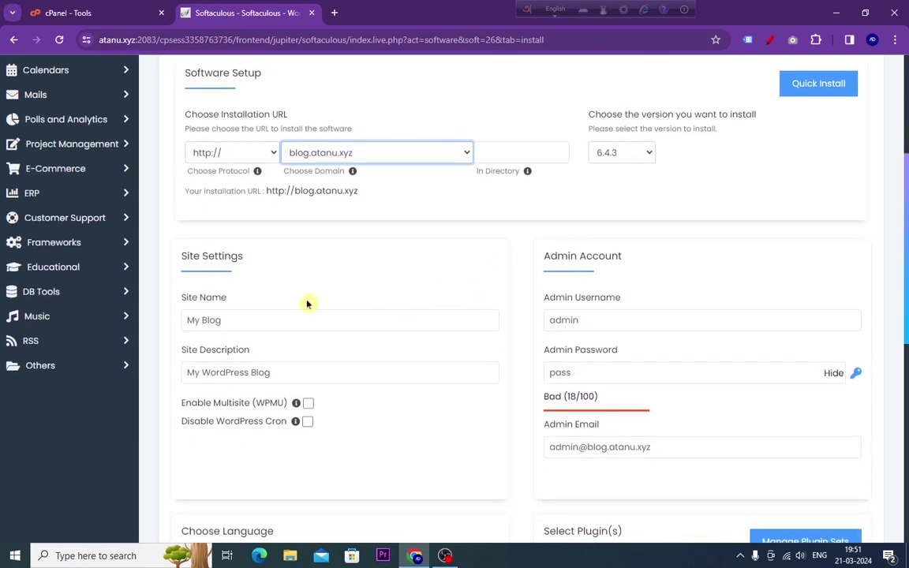
click(196, 301)
drag(216, 319, 171, 316)
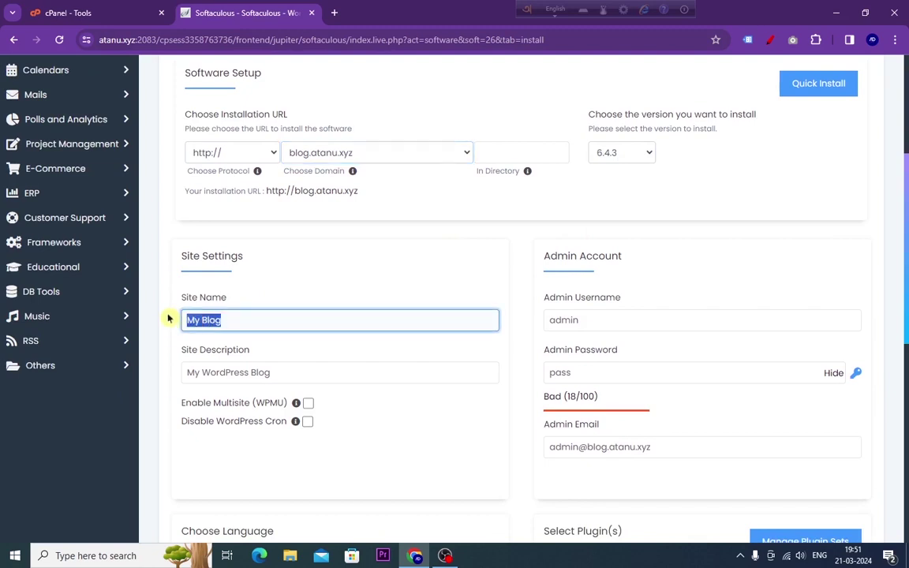
click(283, 373)
drag(283, 372, 182, 373)
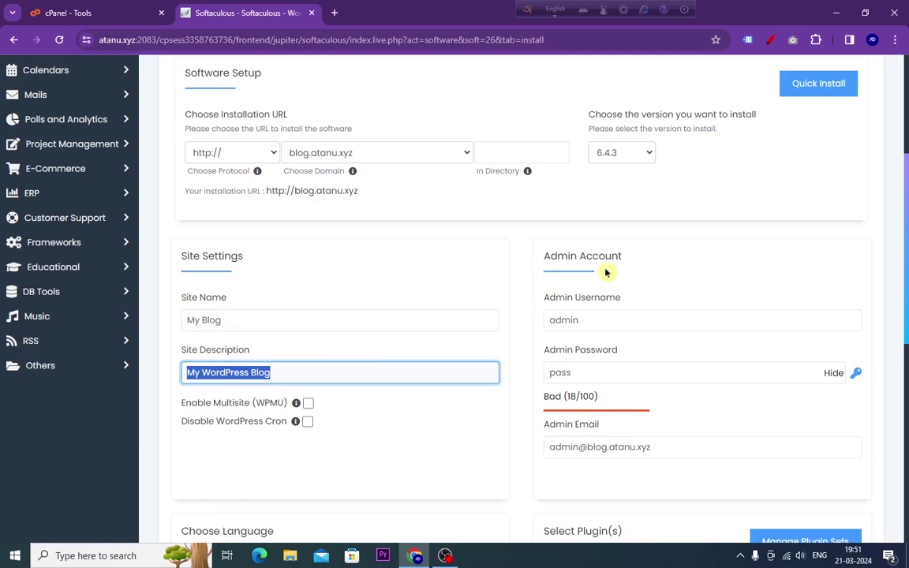
scroll(597, 319, down, 2)
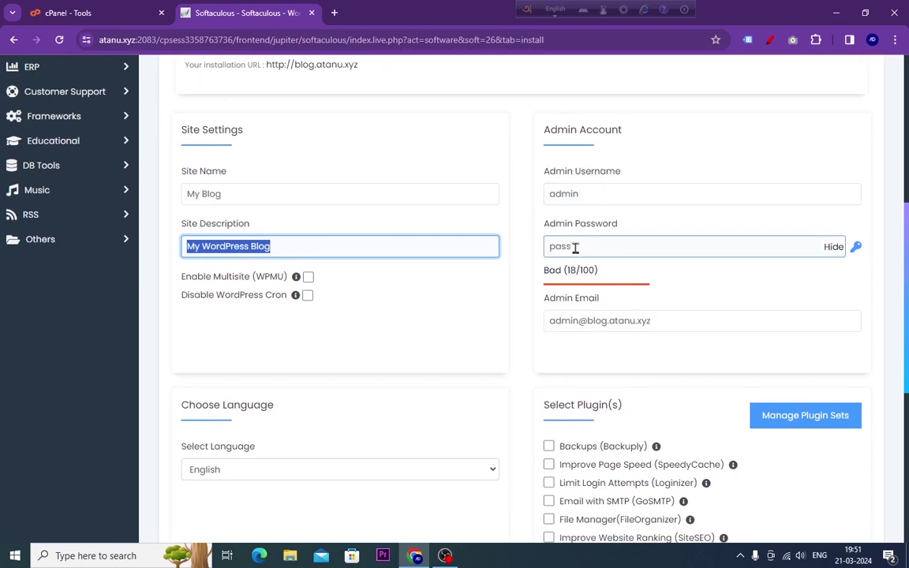
- Replace the default admin username with the saved username suggestion
double_click(584, 195)
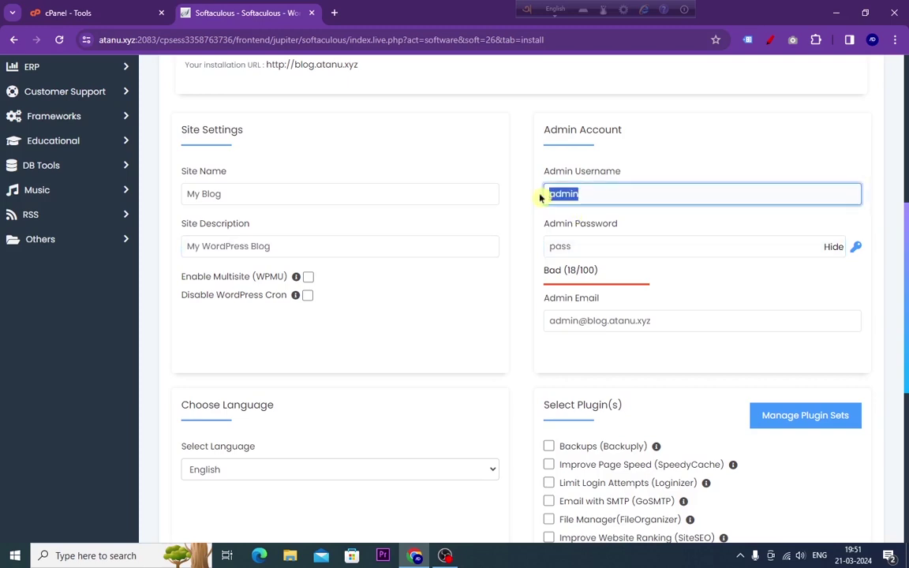
text(atanu)
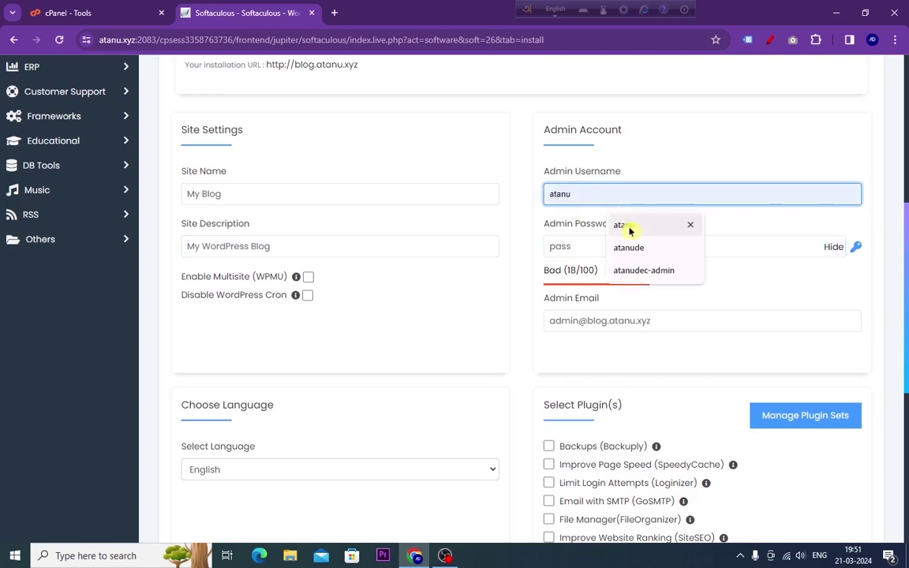
click(631, 227)
- Retype the admin password and recheck both credential fields, leaving the password masked
click(575, 249)
double_click(553, 247)
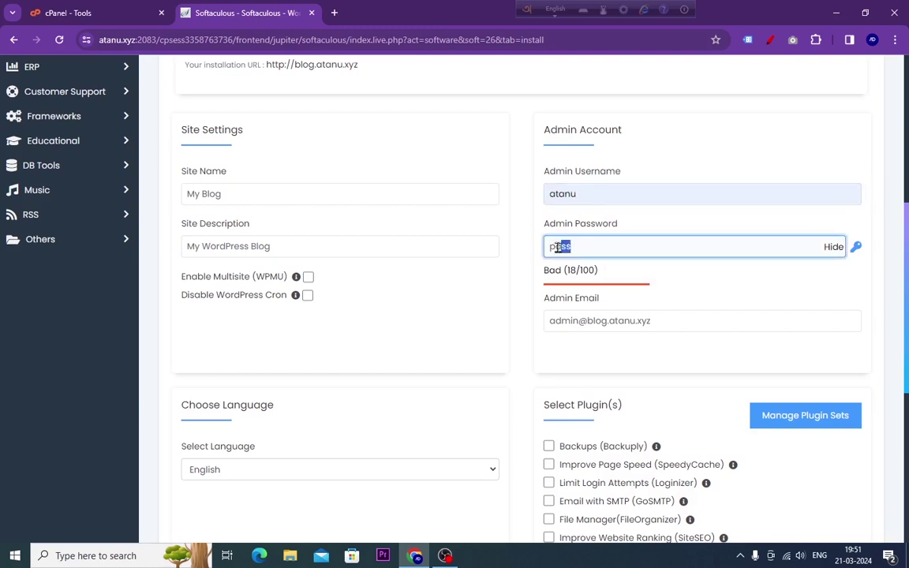
text(pass)
click(600, 190)
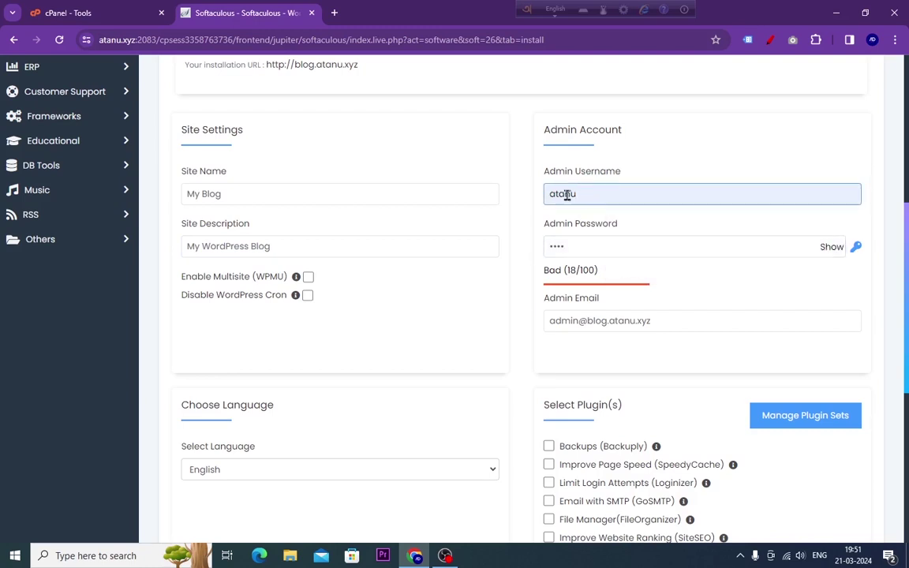
click(576, 250)
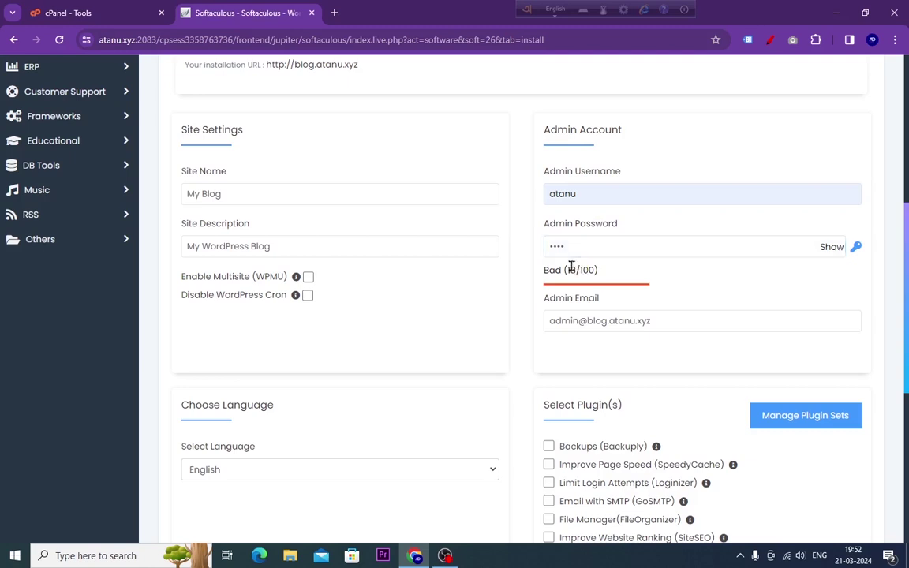
click(588, 186)
click(564, 251)
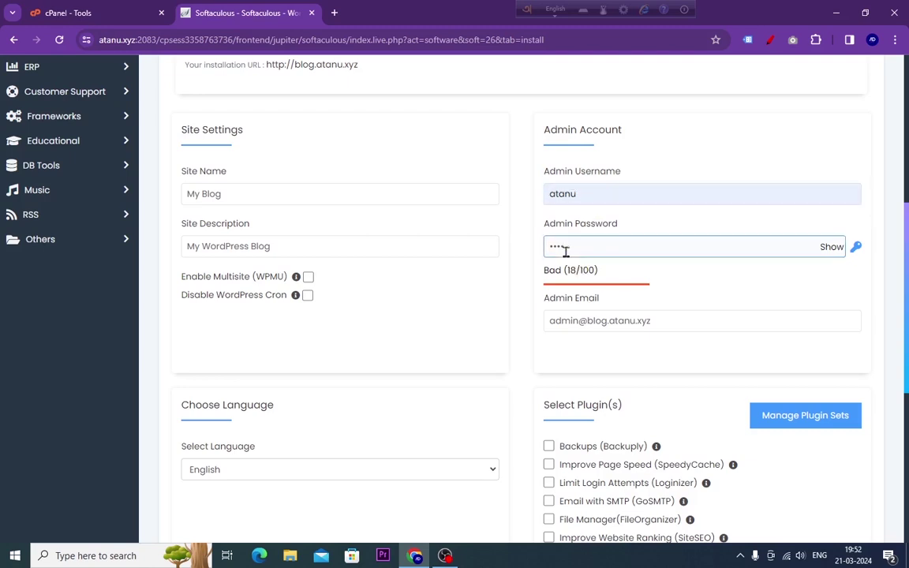
click(598, 196)
click(598, 244)
- Install WordPress on blog.atanu.xyz and open its Administrative URL from the success page
scroll(597, 238, down, 5)
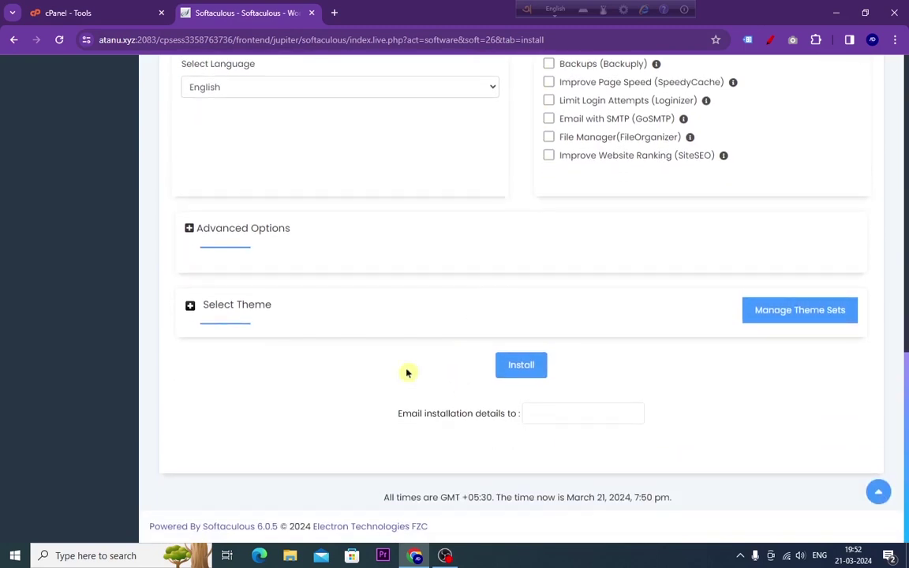
click(521, 366)
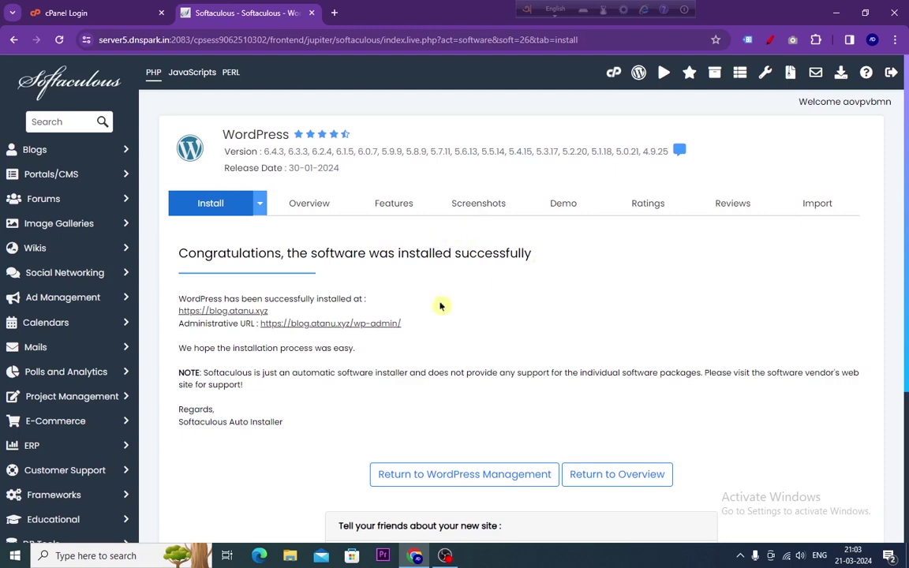
click(343, 328)
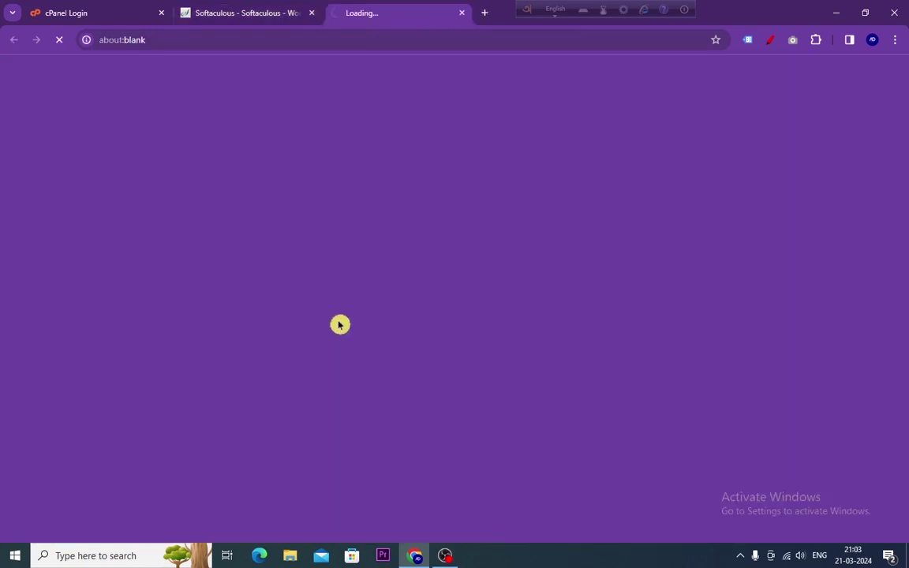